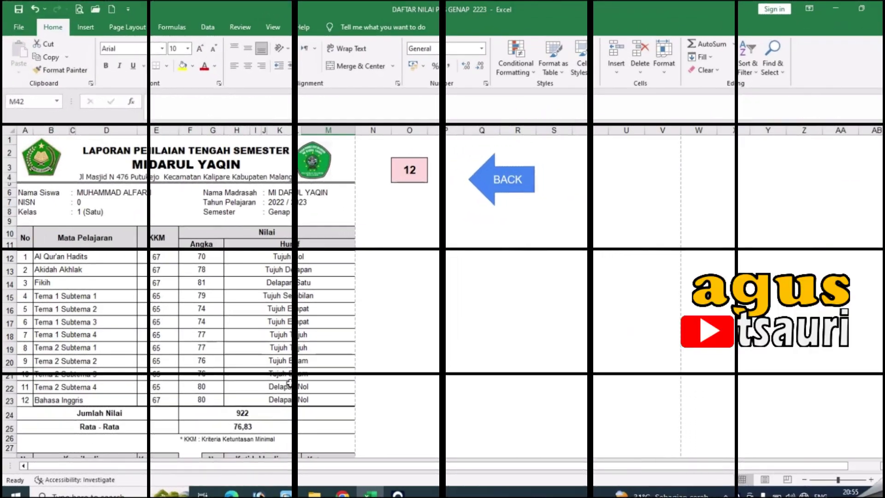
- Choose student number 7 from the dropdown in cell O3
{"action": "scroll", "coordinate": [289, 382], "scroll_direction": "down", "scroll_amount": 1}
{"action": "scroll", "coordinate": [290, 383], "scroll_direction": "down", "scroll_amount": 1}
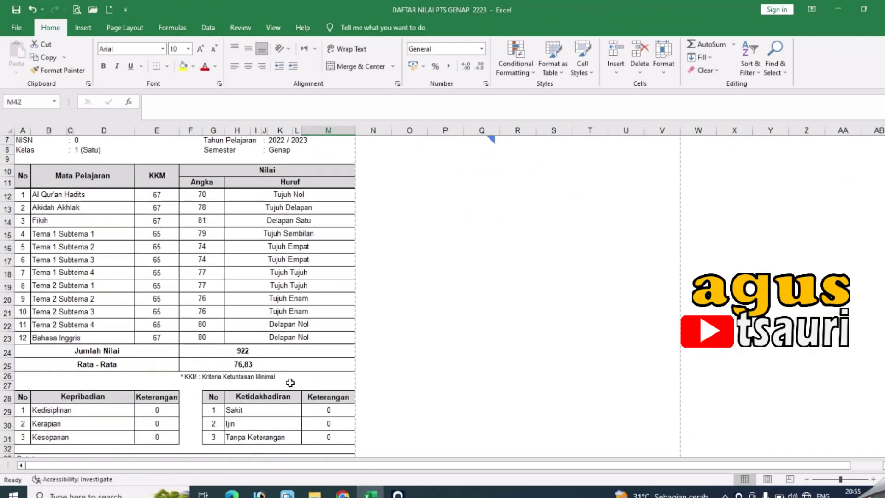
{"action": "scroll", "coordinate": [289, 382], "scroll_direction": "down", "scroll_amount": 2}
{"action": "scroll", "coordinate": [288, 381], "scroll_direction": "up", "scroll_amount": 3}
{"action": "scroll", "coordinate": [288, 381], "scroll_direction": "up", "scroll_amount": 1}
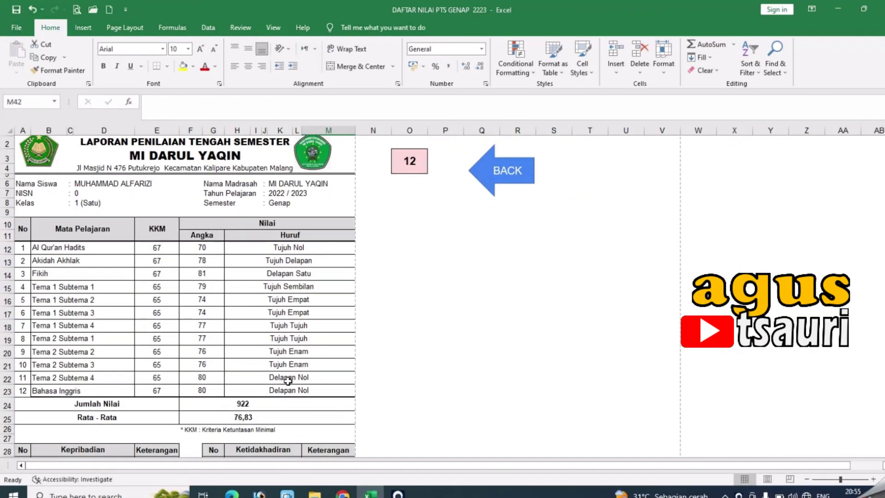
{"action": "scroll", "coordinate": [288, 381], "scroll_direction": "down", "scroll_amount": 2}
{"action": "scroll", "coordinate": [288, 381], "scroll_direction": "down", "scroll_amount": 2}
{"action": "scroll", "coordinate": [288, 381], "scroll_direction": "down", "scroll_amount": 2}
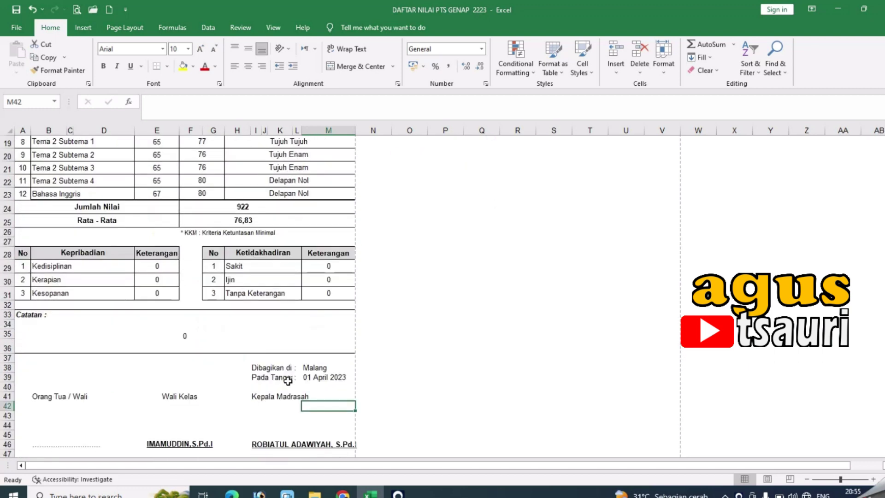
{"action": "scroll", "coordinate": [288, 381], "scroll_direction": "down", "scroll_amount": 1}
{"action": "scroll", "coordinate": [227, 374], "scroll_direction": "up", "scroll_amount": 4}
{"action": "scroll", "coordinate": [315, 312], "scroll_direction": "up", "scroll_amount": 3}
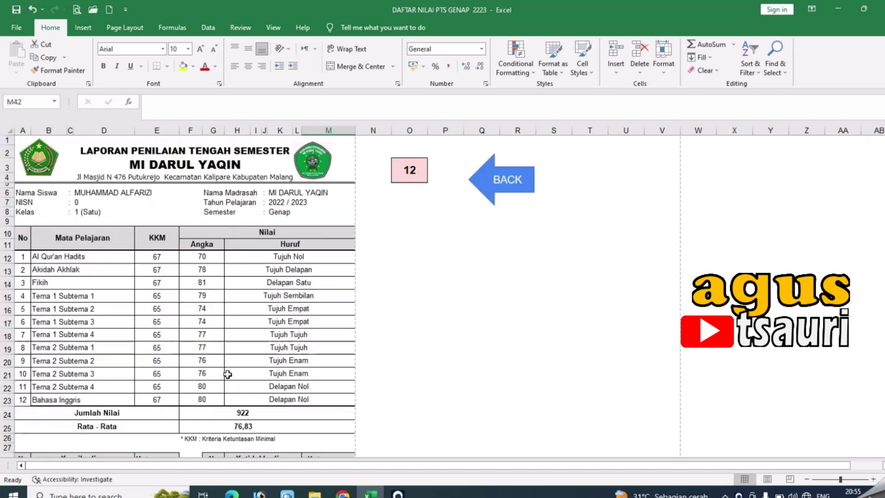
{"action": "left_click", "coordinate": [423, 173]}
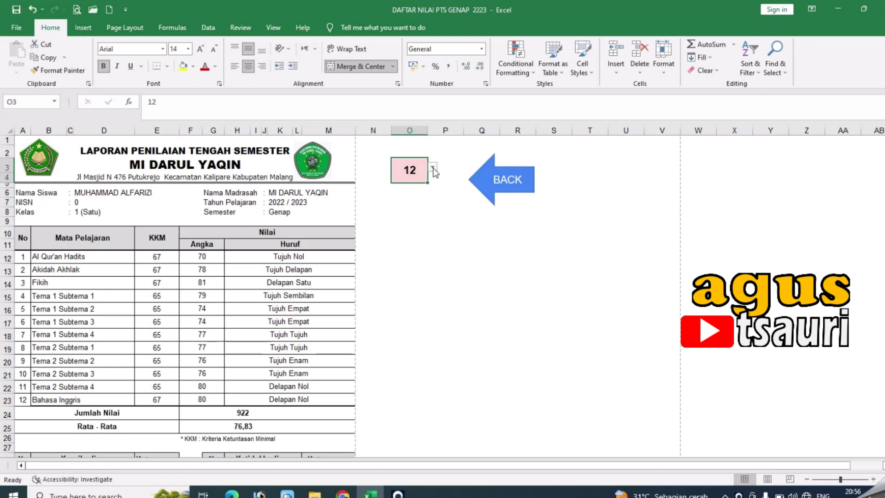
{"action": "left_click", "coordinate": [432, 167]}
{"action": "left_click", "coordinate": [408, 192]}
- Select cells A49 through D49, then return to the top of the sheet
{"action": "scroll", "coordinate": [277, 277], "scroll_direction": "down", "scroll_amount": 2}
{"action": "scroll", "coordinate": [208, 350], "scroll_direction": "down", "scroll_amount": 6}
{"action": "scroll", "coordinate": [101, 361], "scroll_direction": "down", "scroll_amount": 1}
{"action": "left_click_drag", "start_coordinate": [20, 362], "coordinate": [83, 361]}
{"action": "scroll", "coordinate": [104, 370], "scroll_direction": "up", "scroll_amount": 3}
{"action": "scroll", "coordinate": [104, 370], "scroll_direction": "up", "scroll_amount": 6}
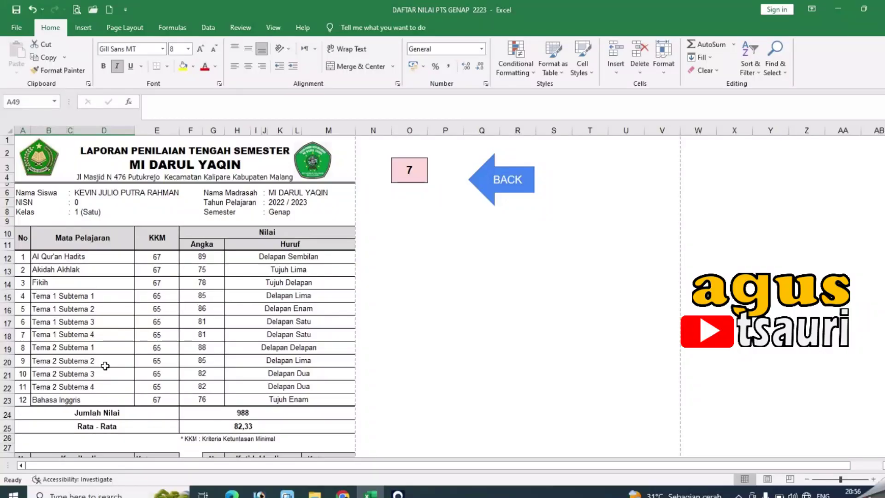
{"action": "scroll", "coordinate": [106, 365], "scroll_direction": "down", "scroll_amount": 3}
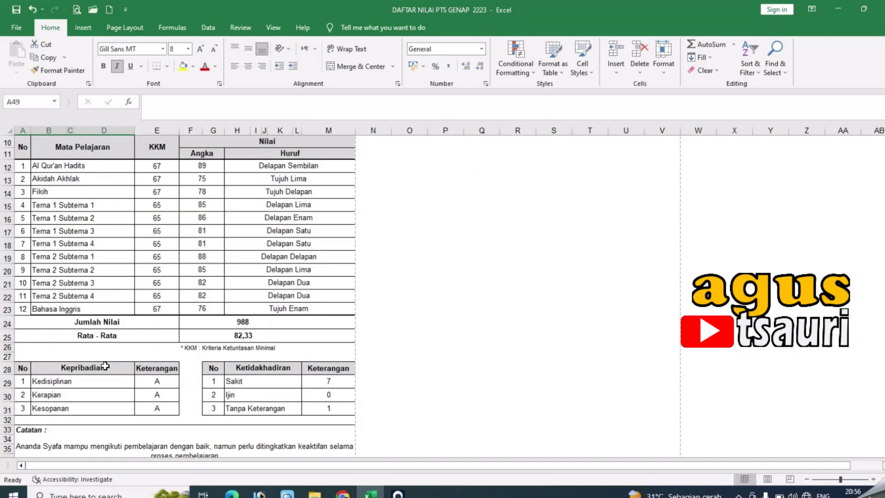
{"action": "scroll", "coordinate": [110, 379], "scroll_direction": "down", "scroll_amount": 2}
{"action": "scroll", "coordinate": [110, 389], "scroll_direction": "down", "scroll_amount": 4}
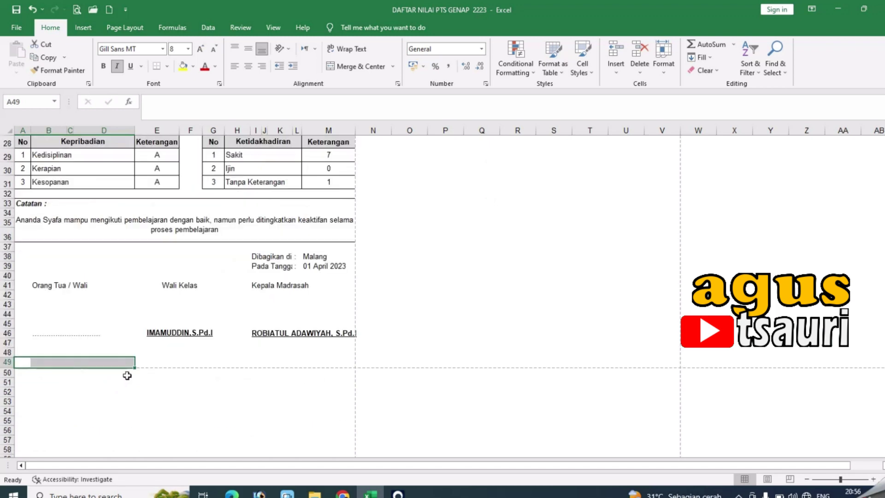
{"action": "left_click", "coordinate": [157, 355]}
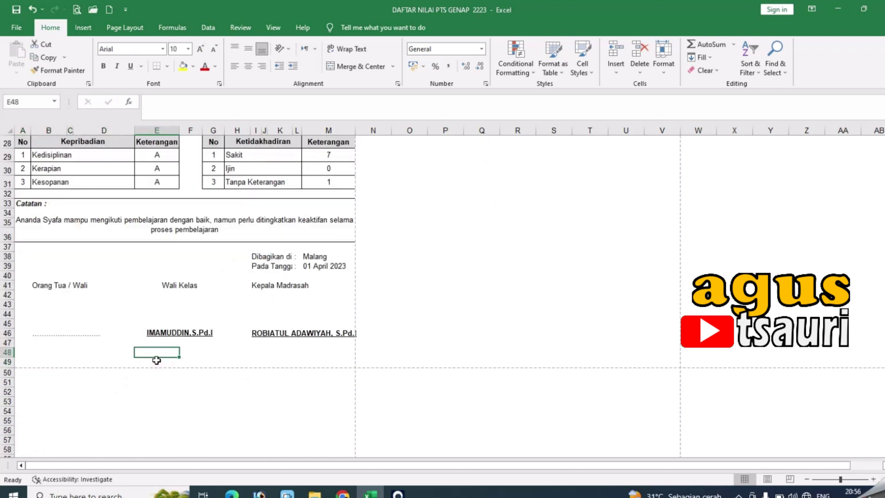
{"action": "left_click", "coordinate": [18, 362]}
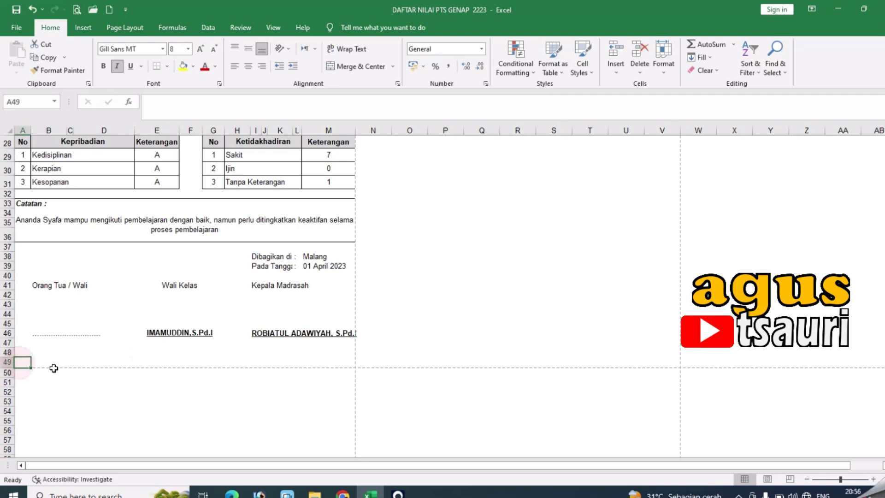
{"action": "left_click_drag", "start_coordinate": [25, 361], "coordinate": [98, 366]}
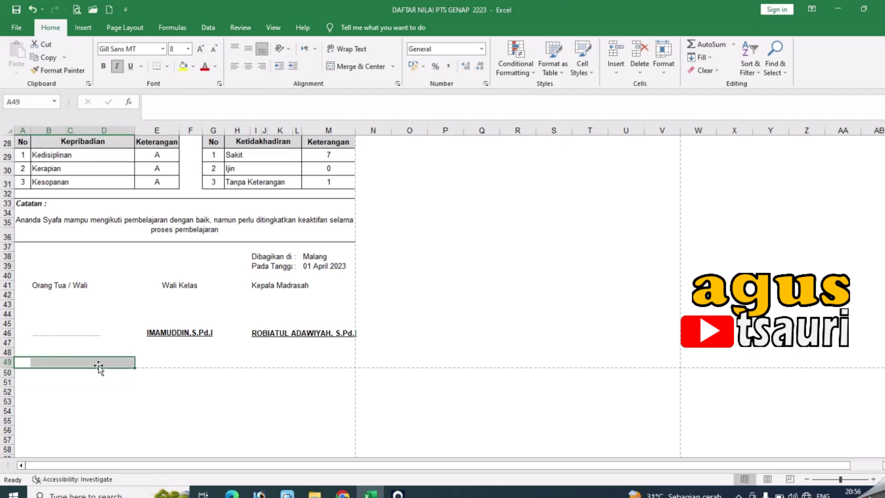
{"action": "left_click", "coordinate": [28, 362]}
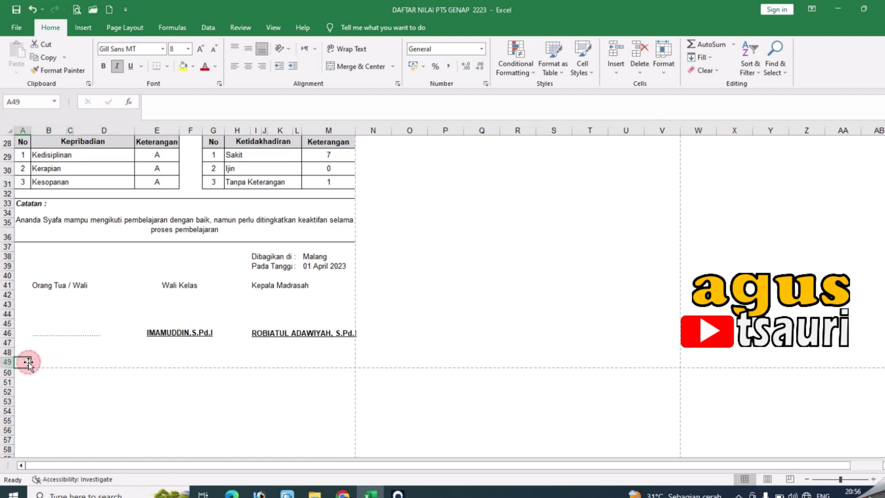
{"action": "scroll", "coordinate": [56, 207], "scroll_direction": "up", "scroll_amount": 4}
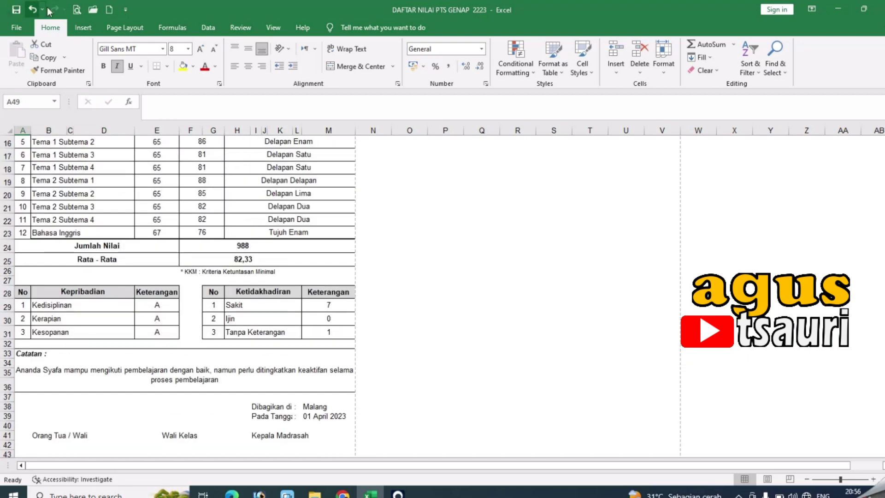
{"action": "left_click", "coordinate": [77, 9]}
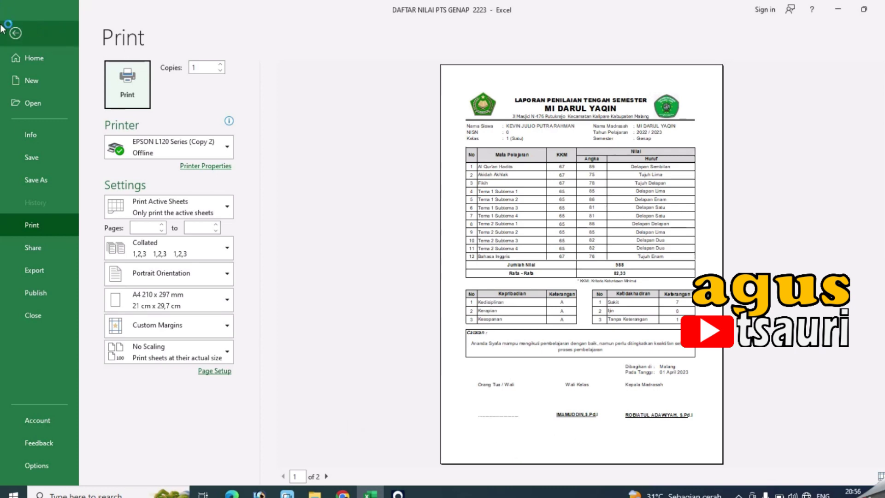
{"action": "left_click", "coordinate": [16, 33]}
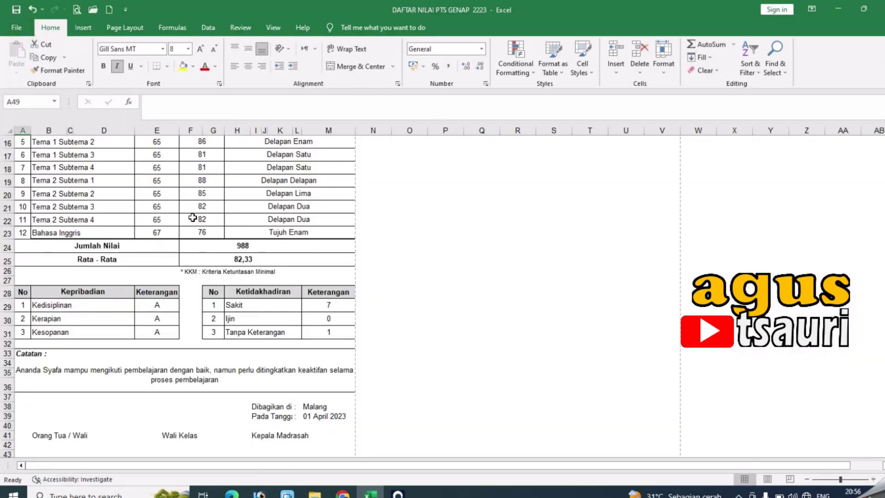
{"action": "left_click", "coordinate": [78, 28]}
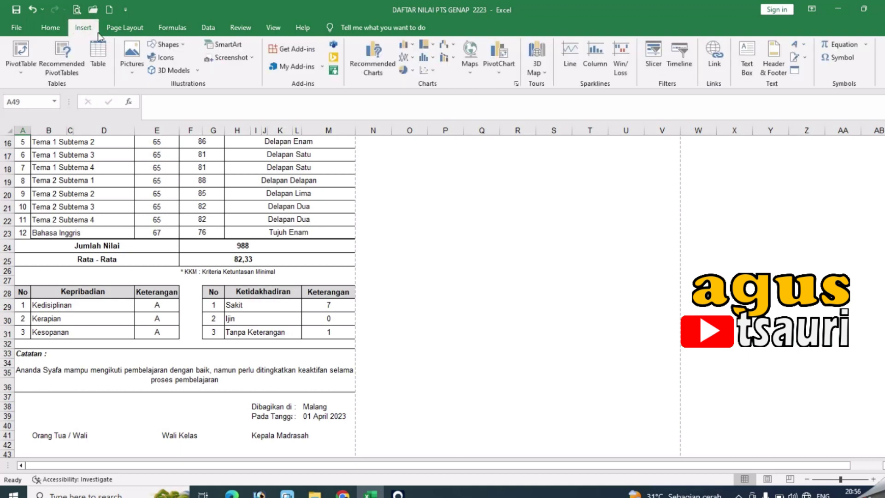
- Start header and footer editing, leave the header, and place the cursor in the centre footer section
{"action": "left_click", "coordinate": [768, 70]}
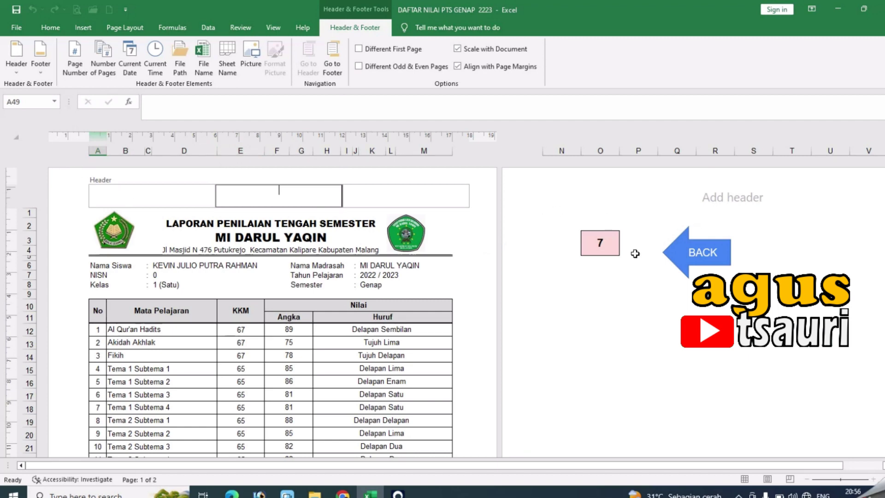
{"action": "key", "text": "Escape"}
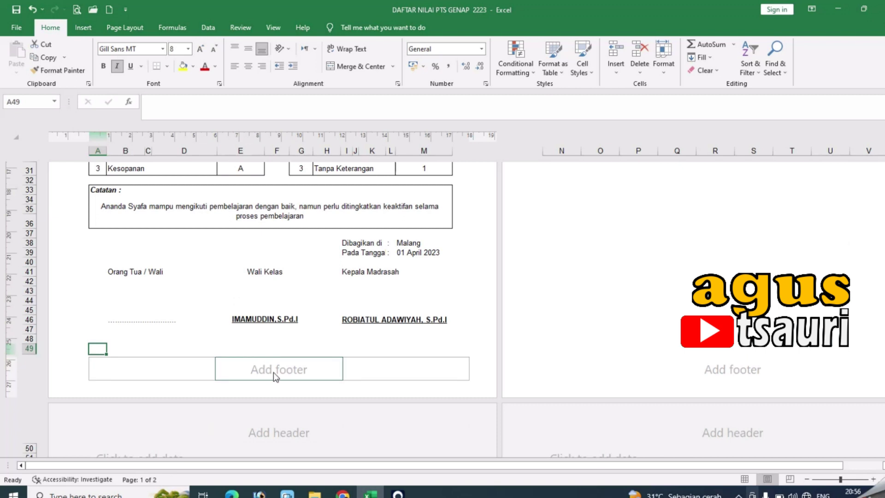
{"action": "left_click", "coordinate": [278, 369]}
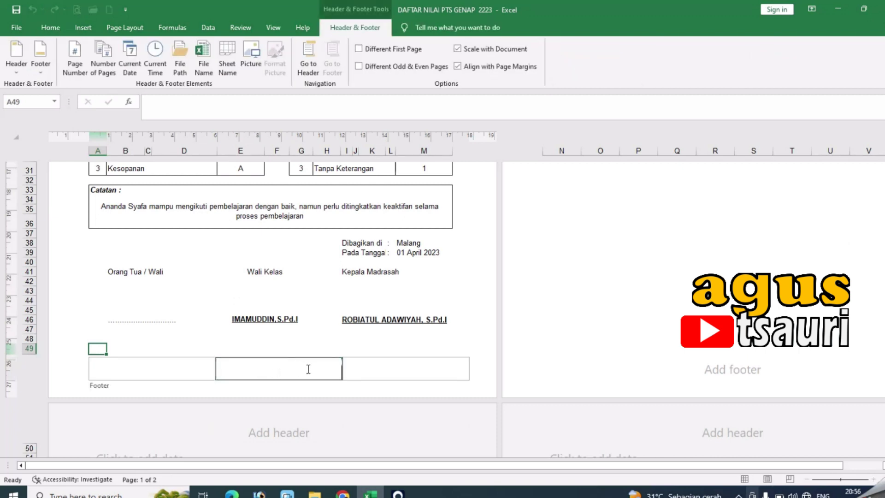
- Enter the footer text in the left footer section
{"action": "left_click", "coordinate": [413, 370]}
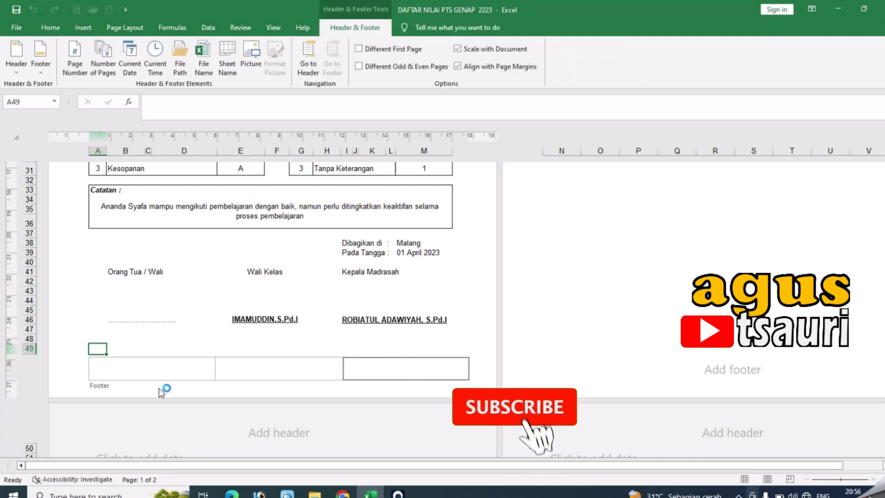
{"action": "left_click", "coordinate": [122, 375]}
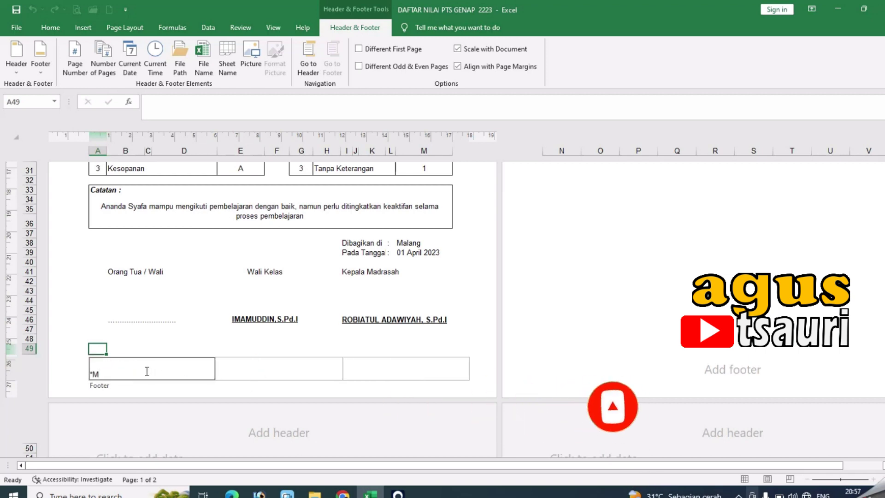
{"action": "type", "text": "okumen MI"}
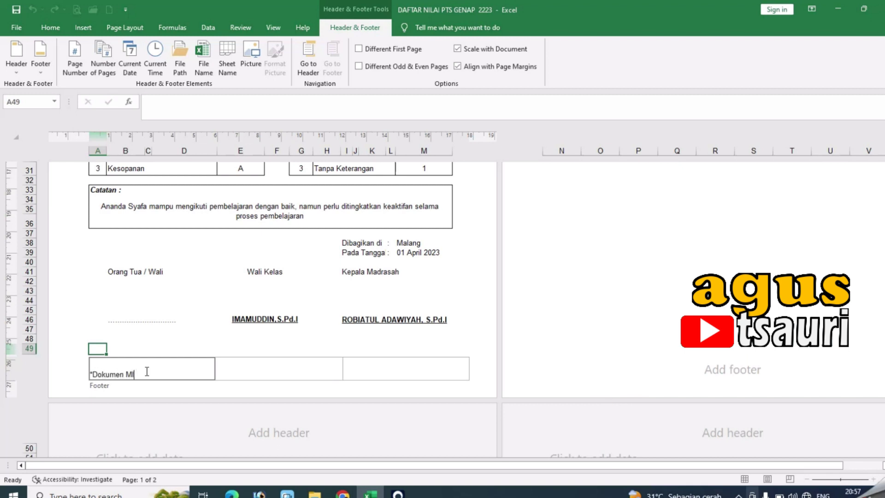
{"action": "type", "text": "Roudlotul AThfal"}
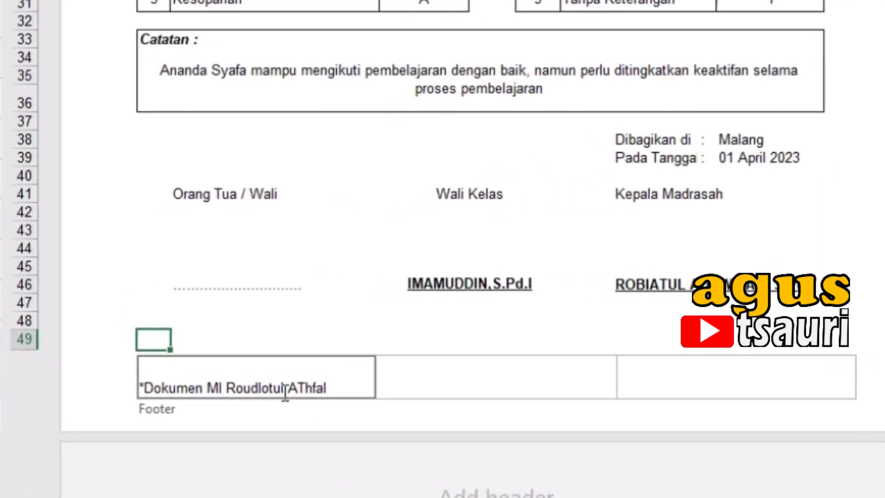
- Correct the footer word 'AThfal' to 'Athfal'
{"action": "left_click", "coordinate": [302, 391]}
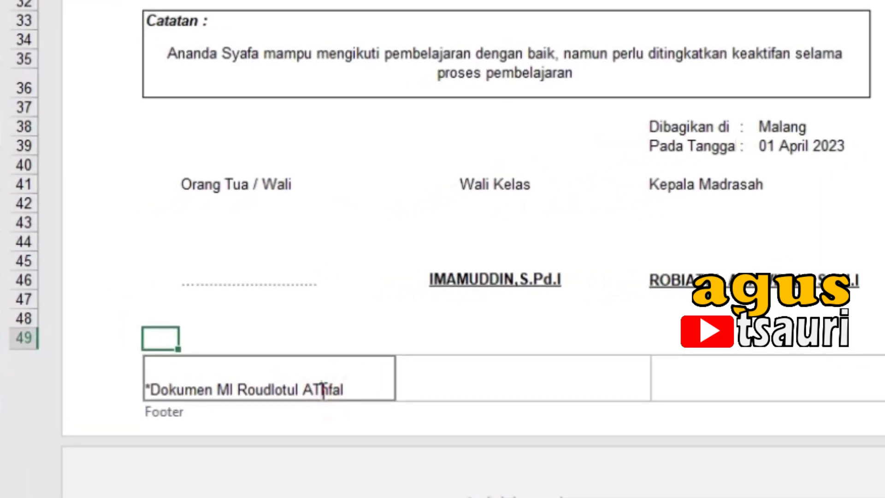
{"action": "key", "text": "BackSpace"}
{"action": "type", "text": "t"}
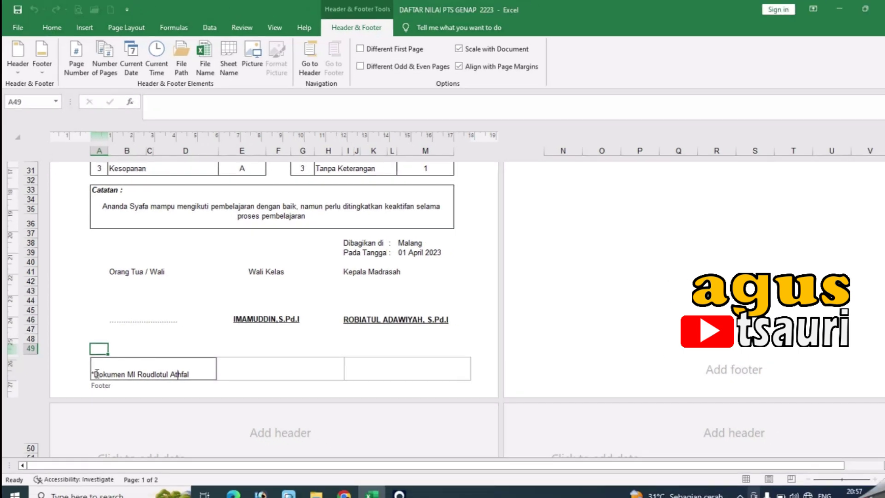
- Format the footer text '*Dokumen MI Roudlotul Athfal' as size 8 italic
{"action": "left_click_drag", "start_coordinate": [94, 373], "coordinate": [176, 390]}
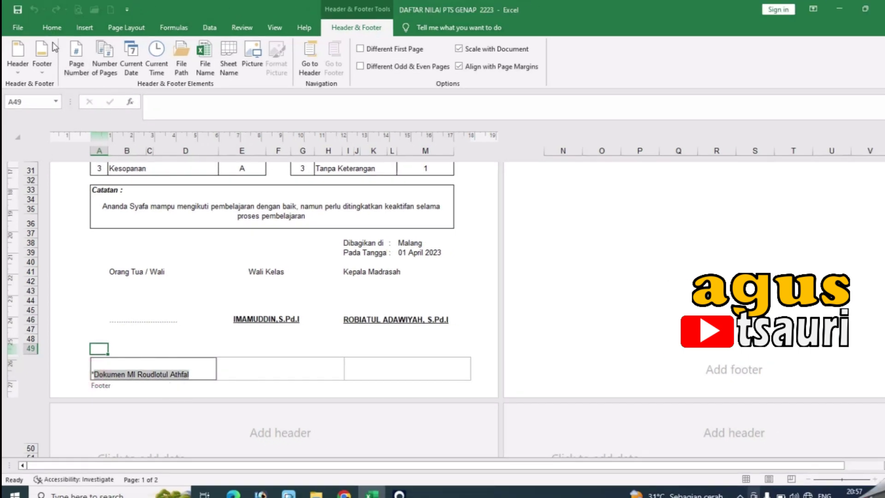
{"action": "left_click", "coordinate": [53, 28]}
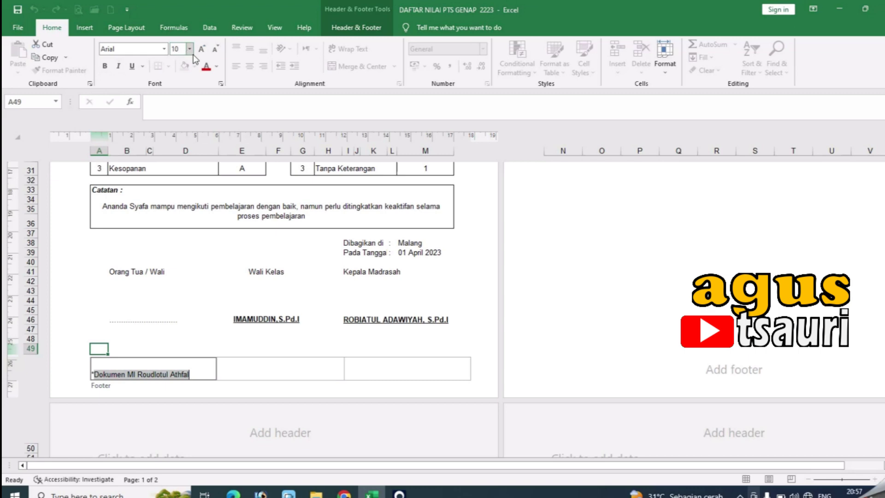
{"action": "left_click", "coordinate": [214, 49]}
{"action": "left_click", "coordinate": [215, 50]}
{"action": "left_click", "coordinate": [119, 66]}
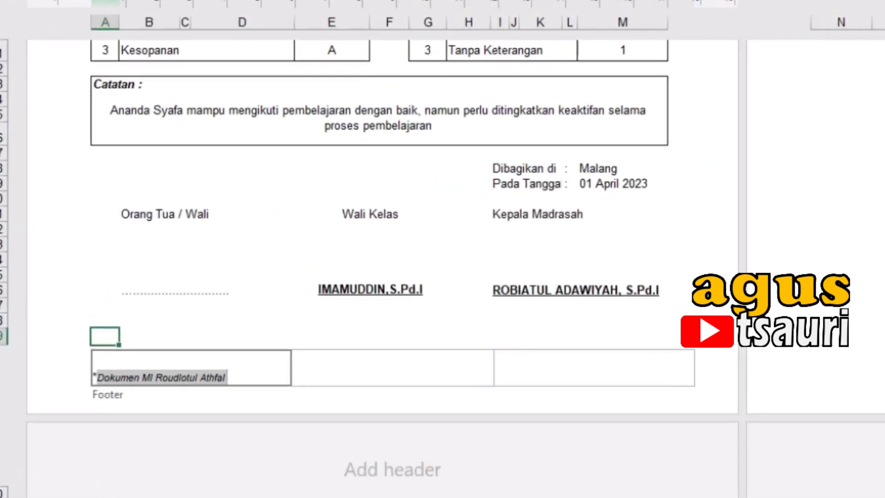
{"action": "left_click", "coordinate": [325, 320]}
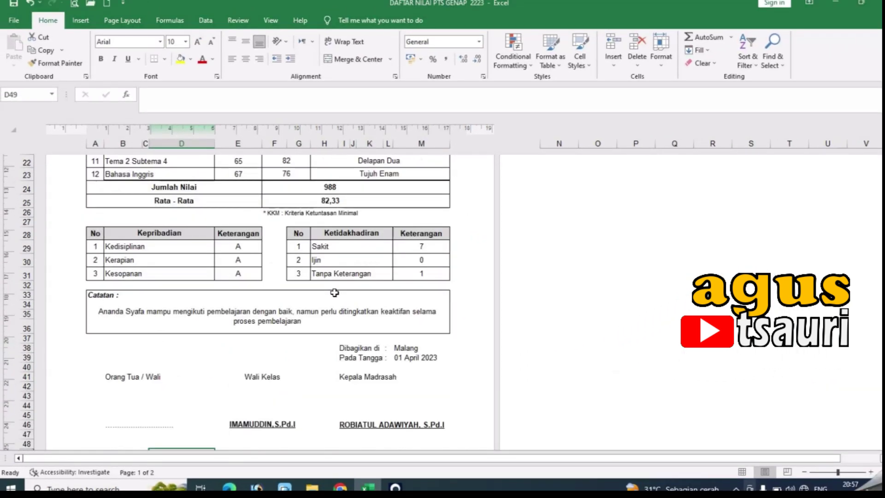
{"action": "scroll", "coordinate": [337, 292], "scroll_direction": "up", "scroll_amount": 1}
- Select cell N35 and switch the sheet back to Normal view
{"action": "scroll", "coordinate": [336, 291], "scroll_direction": "up", "scroll_amount": 2}
{"action": "scroll", "coordinate": [336, 293], "scroll_direction": "down", "scroll_amount": 3}
{"action": "left_click", "coordinate": [473, 365]}
{"action": "left_click", "coordinate": [562, 352]}
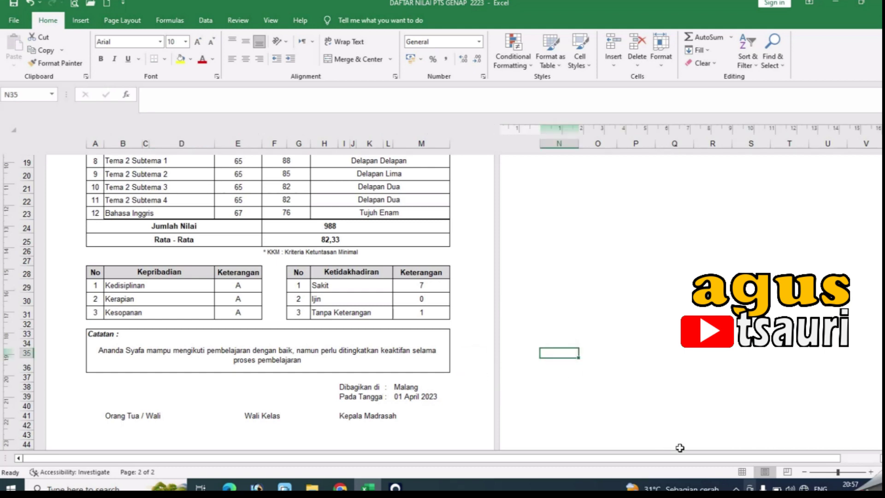
{"action": "left_click", "coordinate": [740, 471]}
{"action": "scroll", "coordinate": [192, 305], "scroll_direction": "up", "scroll_amount": 2}
{"action": "scroll", "coordinate": [192, 304], "scroll_direction": "up", "scroll_amount": 4}
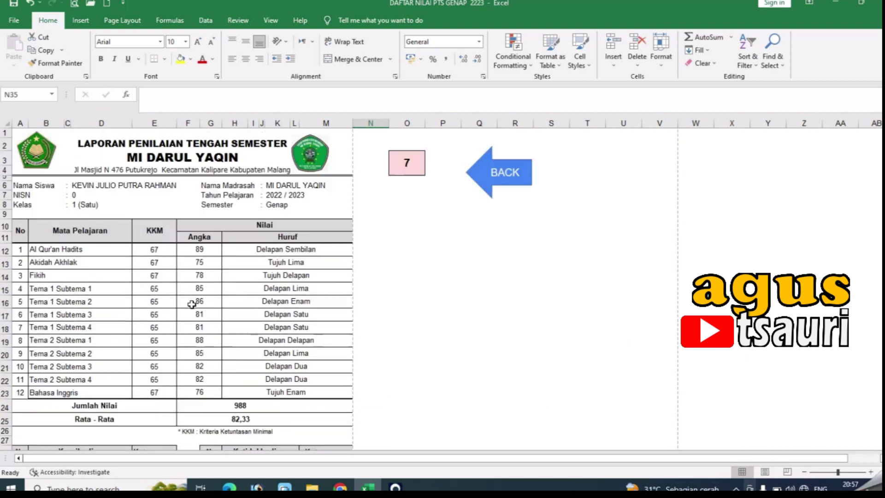
- Return to the top of the sheet and open the report's print preview
{"action": "scroll", "coordinate": [80, 338], "scroll_direction": "down", "scroll_amount": 11}
{"action": "scroll", "coordinate": [80, 338], "scroll_direction": "down", "scroll_amount": 4}
{"action": "scroll", "coordinate": [25, 231], "scroll_direction": "up", "scroll_amount": 2}
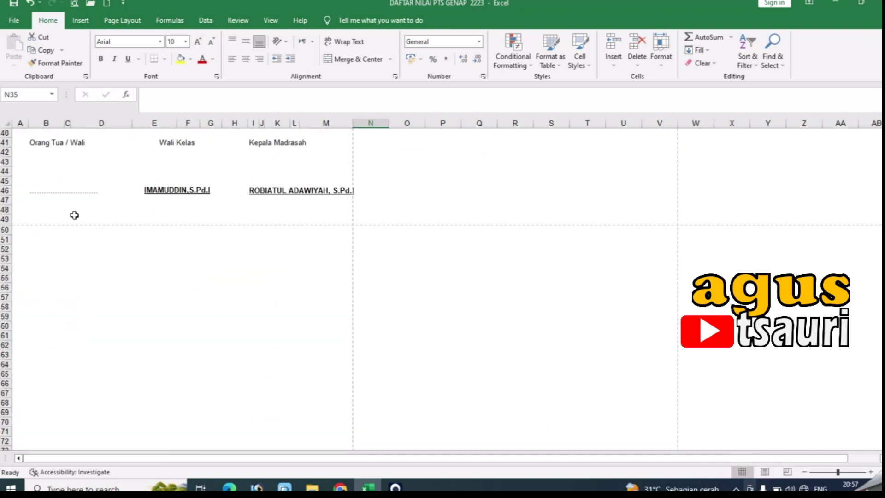
{"action": "scroll", "coordinate": [172, 274], "scroll_direction": "up", "scroll_amount": 4}
{"action": "scroll", "coordinate": [171, 274], "scroll_direction": "up", "scroll_amount": 4}
{"action": "scroll", "coordinate": [171, 274], "scroll_direction": "up", "scroll_amount": 3}
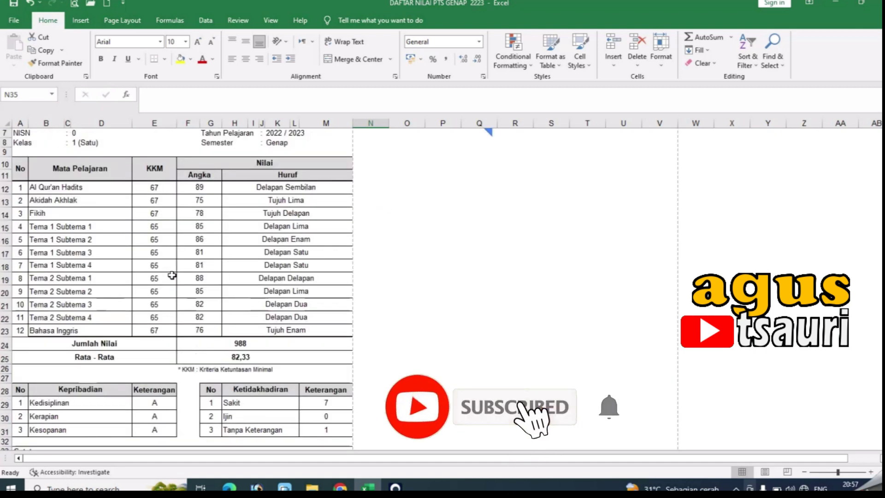
{"action": "scroll", "coordinate": [171, 274], "scroll_direction": "up", "scroll_amount": 2}
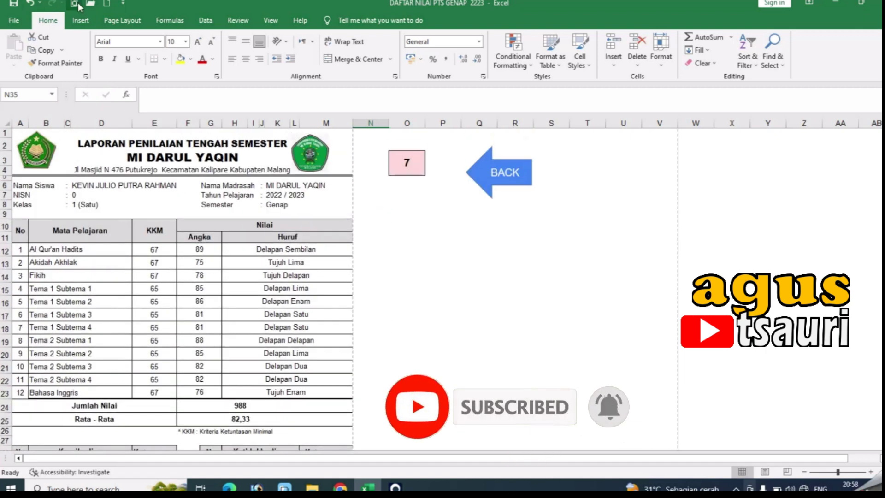
{"action": "left_click", "coordinate": [78, 4]}
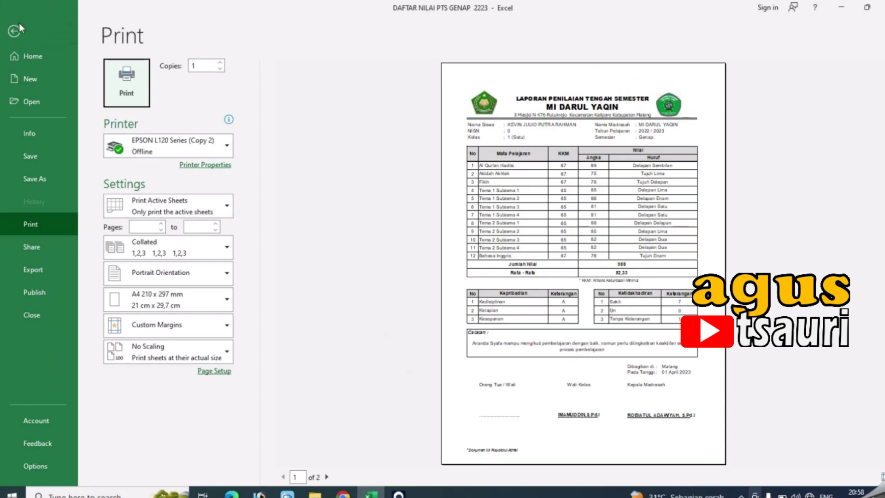
{"action": "left_click", "coordinate": [15, 30]}
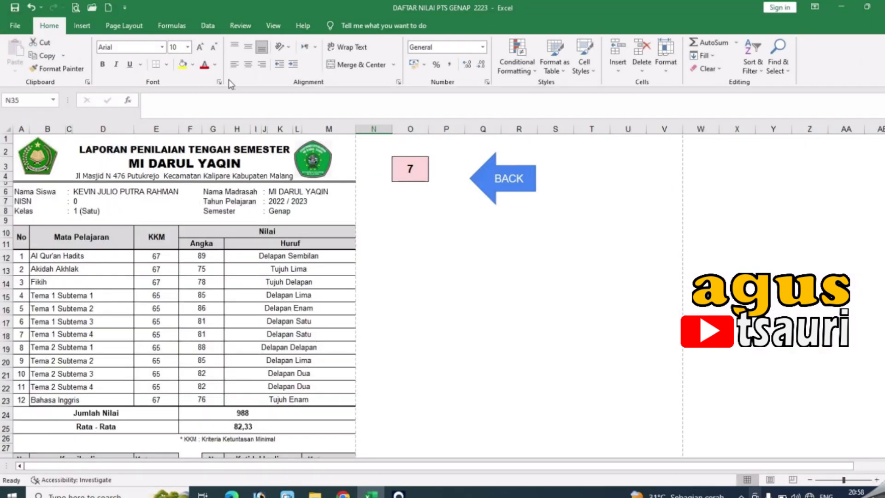
{"action": "left_click", "coordinate": [81, 26]}
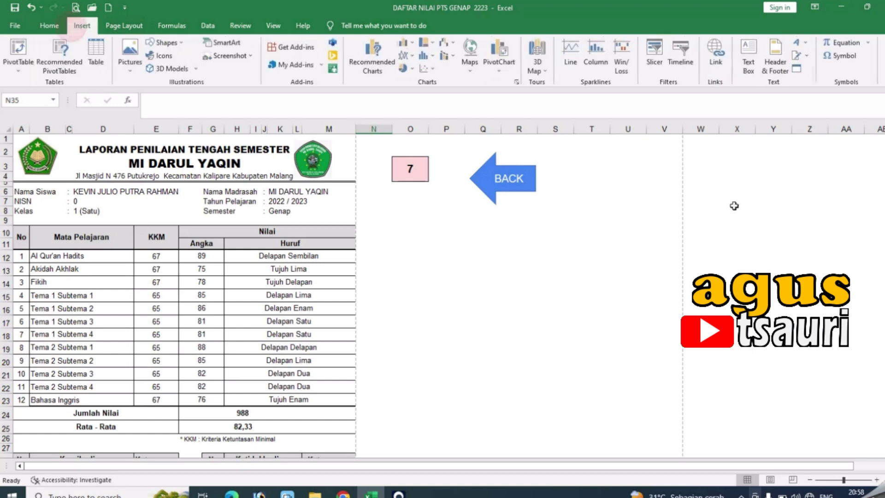
{"action": "left_click", "coordinate": [40, 25]}
{"action": "scroll", "coordinate": [207, 265], "scroll_direction": "down", "scroll_amount": 4}
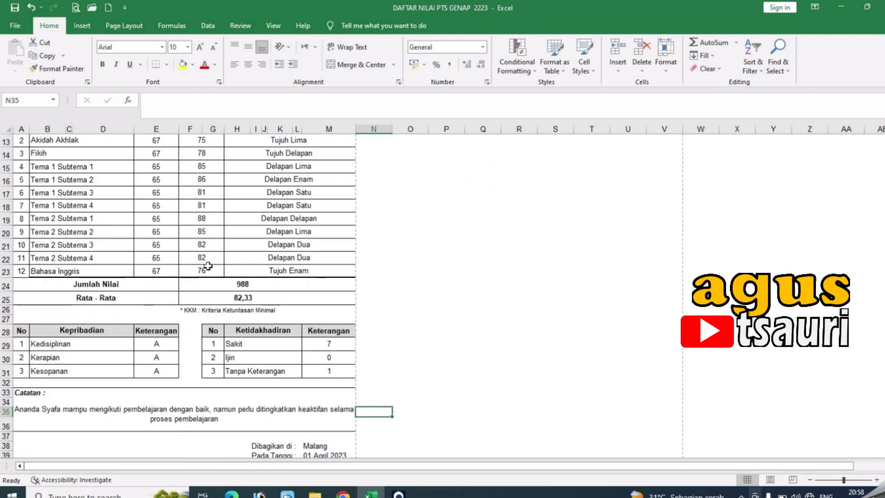
{"action": "scroll", "coordinate": [203, 274], "scroll_direction": "down", "scroll_amount": 3}
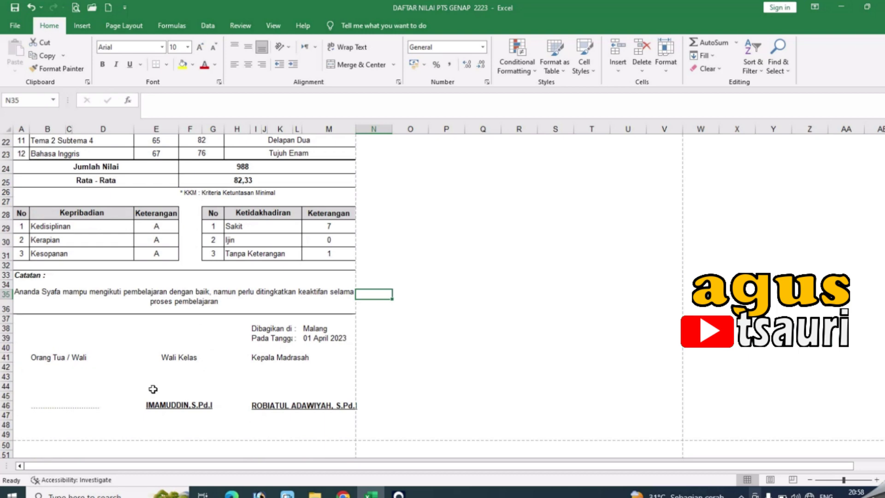
{"action": "mouse_move", "coordinate": [22, 435]}
{"action": "left_mouse_down"}
{"action": "mouse_move", "coordinate": [107, 445]}
{"action": "mouse_move", "coordinate": [111, 423]}
{"action": "mouse_move", "coordinate": [112, 437]}
{"action": "left_mouse_up"}
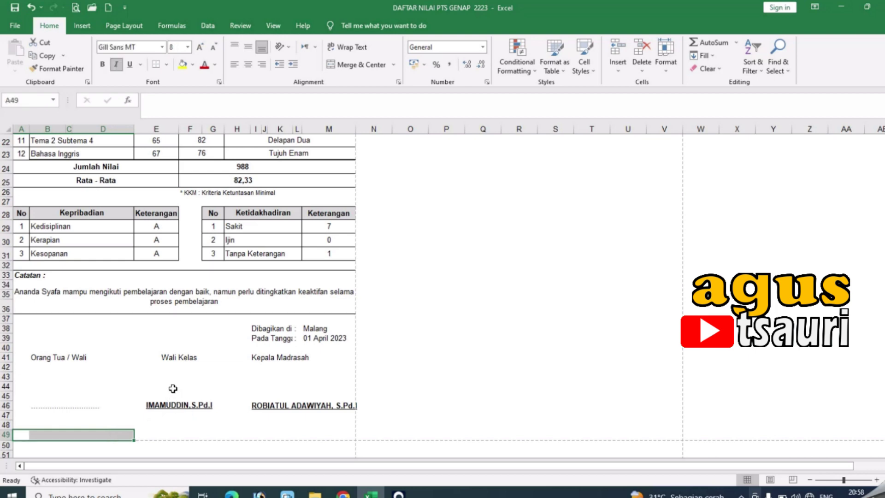
{"action": "scroll", "coordinate": [157, 302], "scroll_direction": "up", "scroll_amount": 4}
{"action": "scroll", "coordinate": [157, 310], "scroll_direction": "down", "scroll_amount": 3}
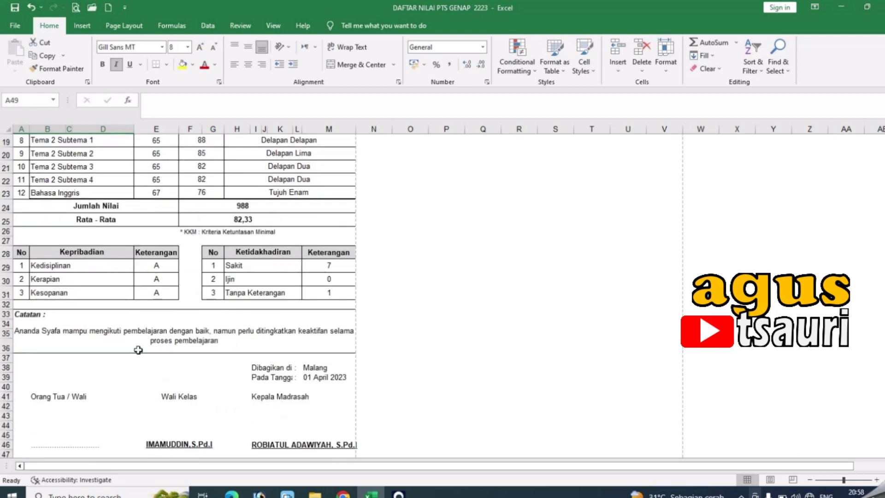
{"action": "scroll", "coordinate": [62, 408], "scroll_direction": "down", "scroll_amount": 3}
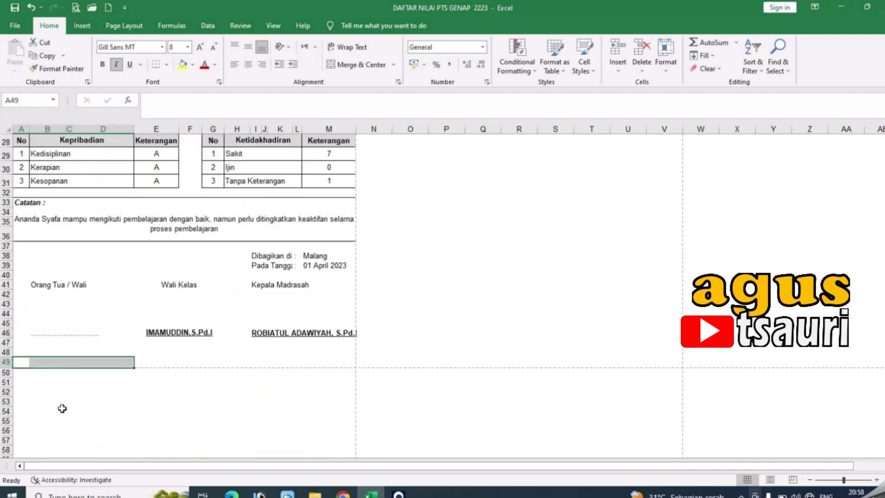
{"action": "left_click", "coordinate": [170, 365]}
{"action": "scroll", "coordinate": [165, 362], "scroll_direction": "up", "scroll_amount": 4}
{"action": "scroll", "coordinate": [166, 362], "scroll_direction": "up", "scroll_amount": 4}
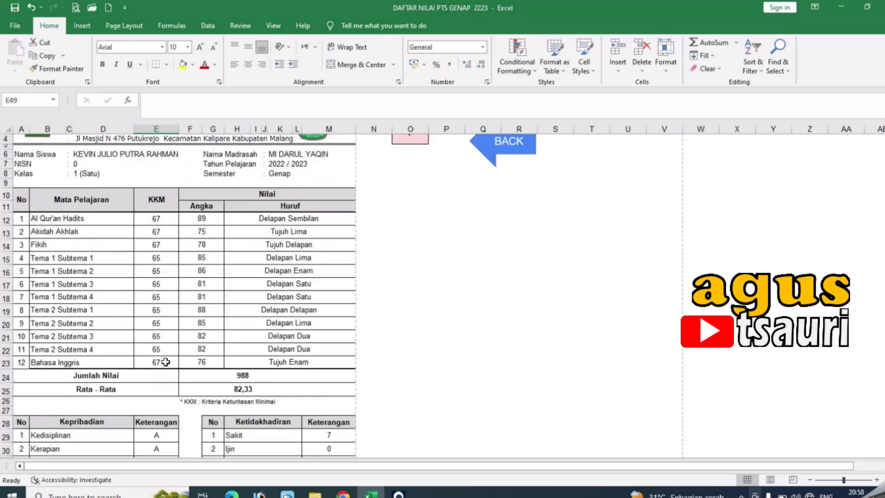
{"action": "scroll", "coordinate": [165, 361], "scroll_direction": "up", "scroll_amount": 1}
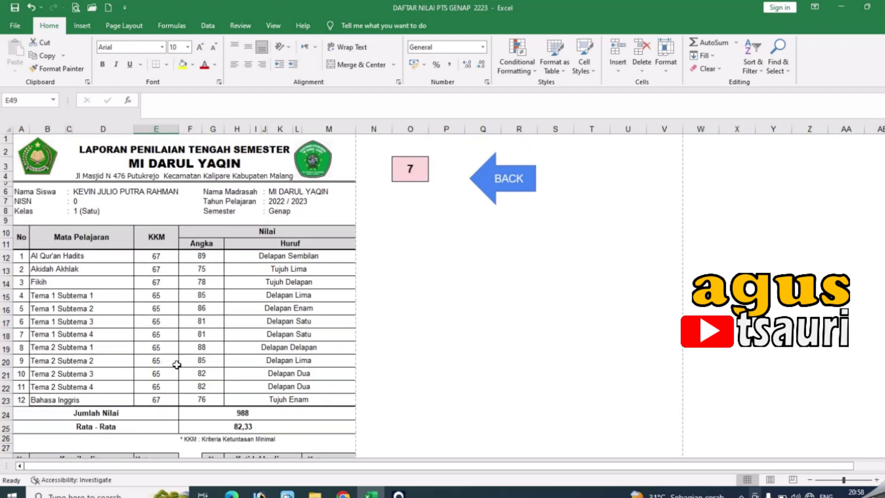